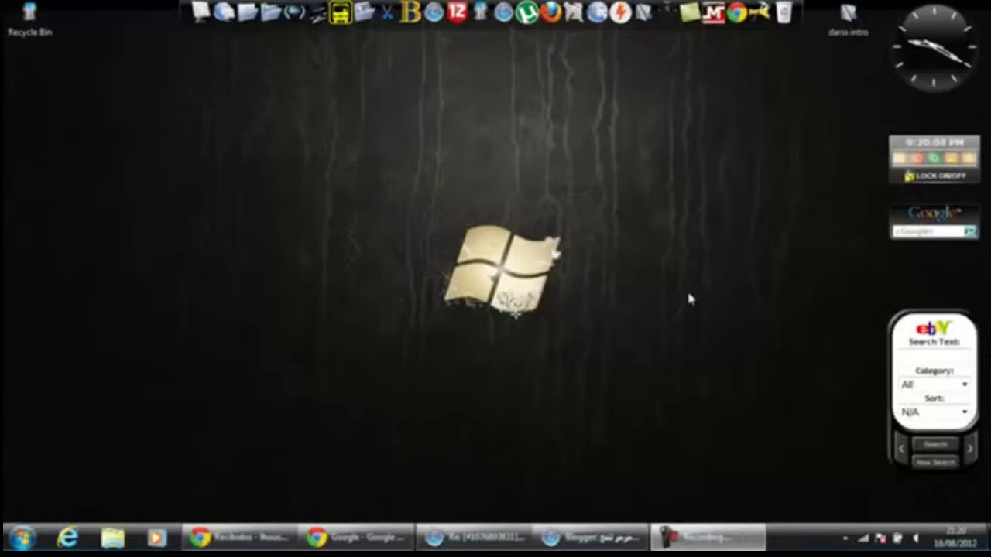
# Switch to the browser window with the Google home page and search for "google adsense"
pyautogui.click(350, 537)
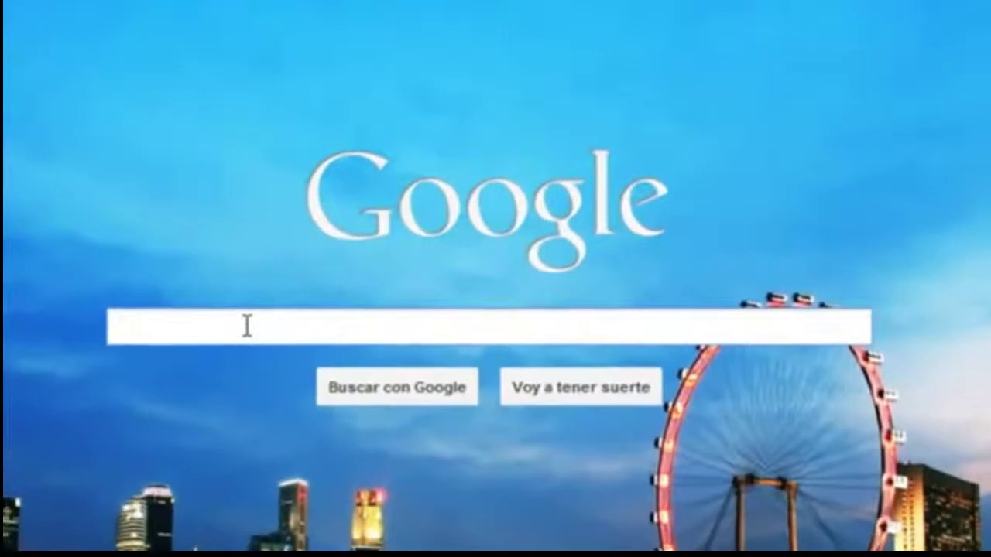
pyautogui.click(247, 326)
pyautogui.write('google ')
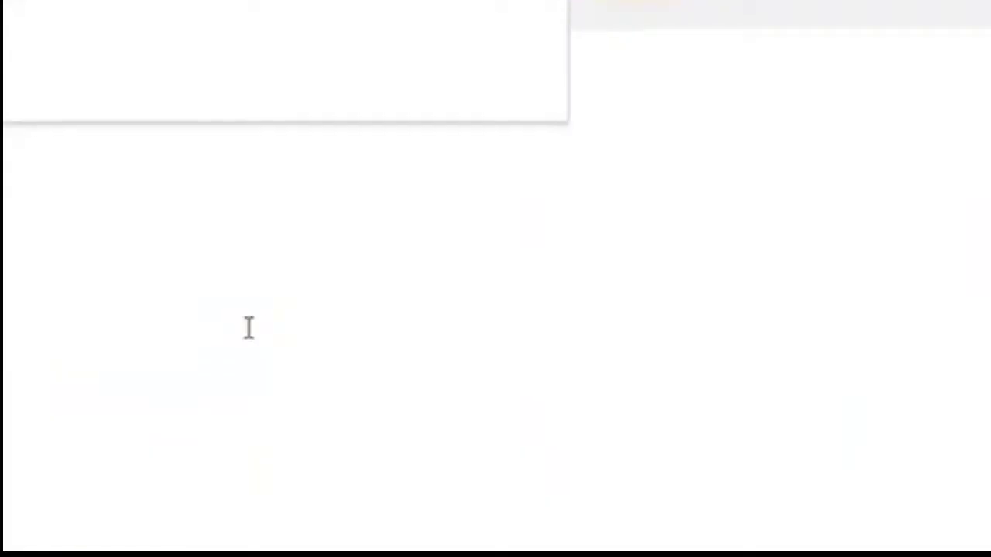
pyautogui.write('adsense')
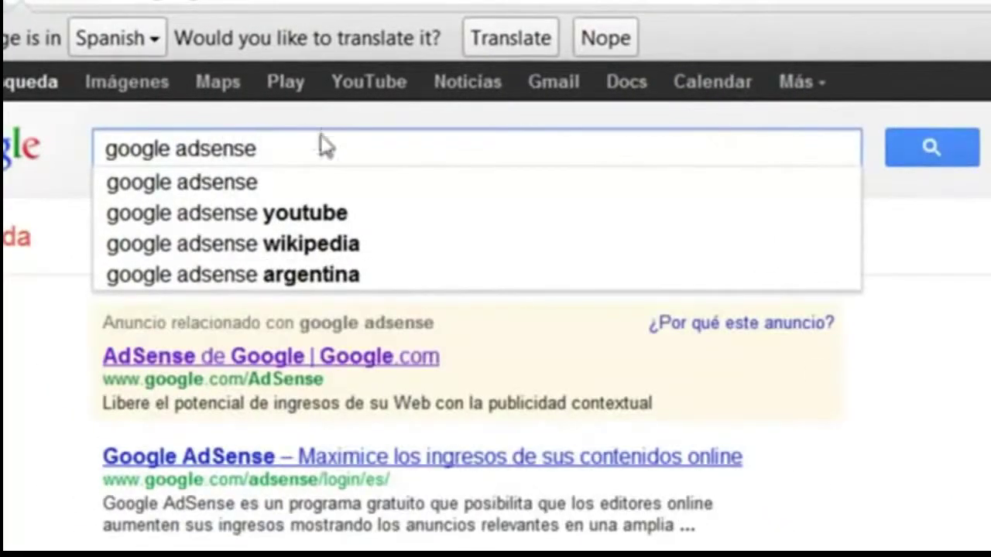
pyautogui.moveTo(275, 147); pyautogui.dragTo(116, 151)
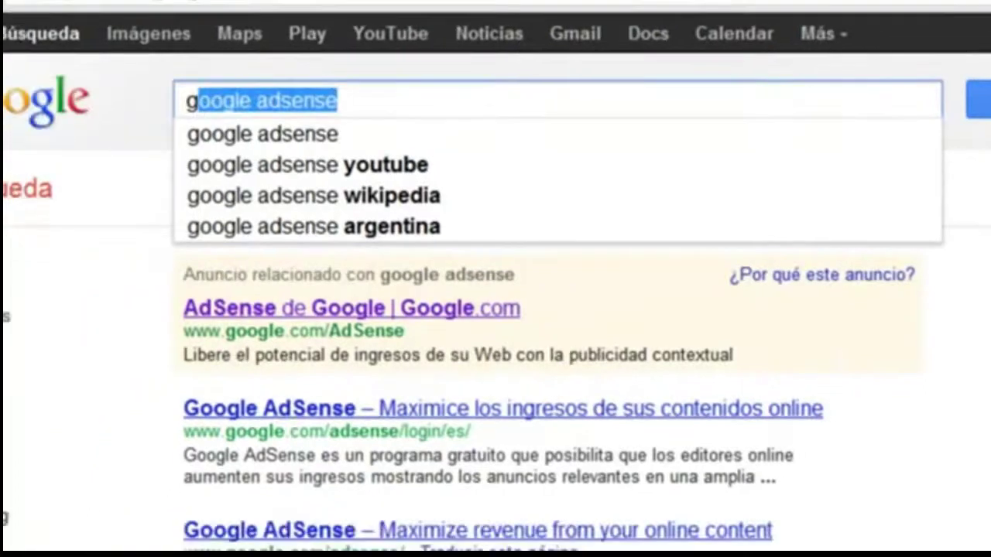
pyautogui.click(952, 159)
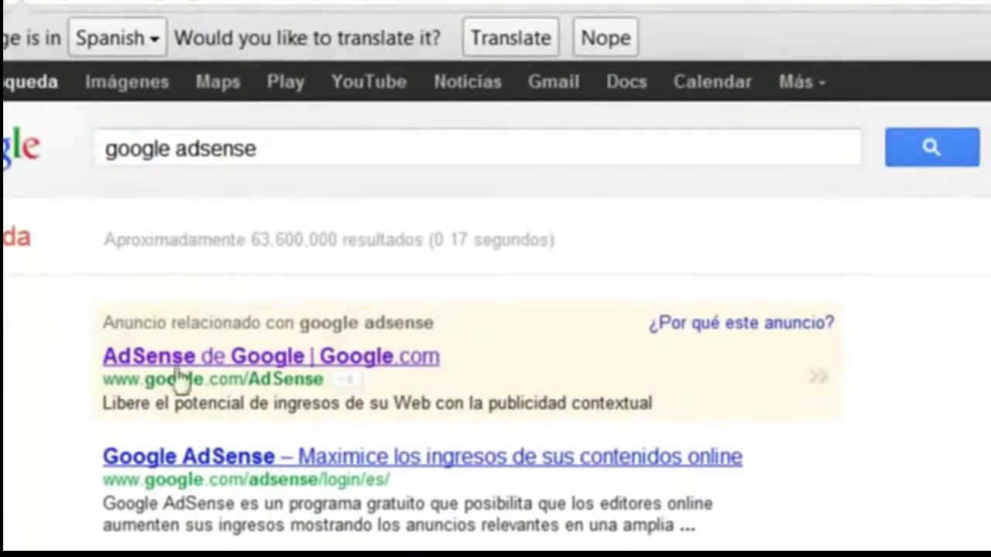
# Open the sponsored AdSense search result and start a new AdSense registration
pyautogui.click(263, 361)
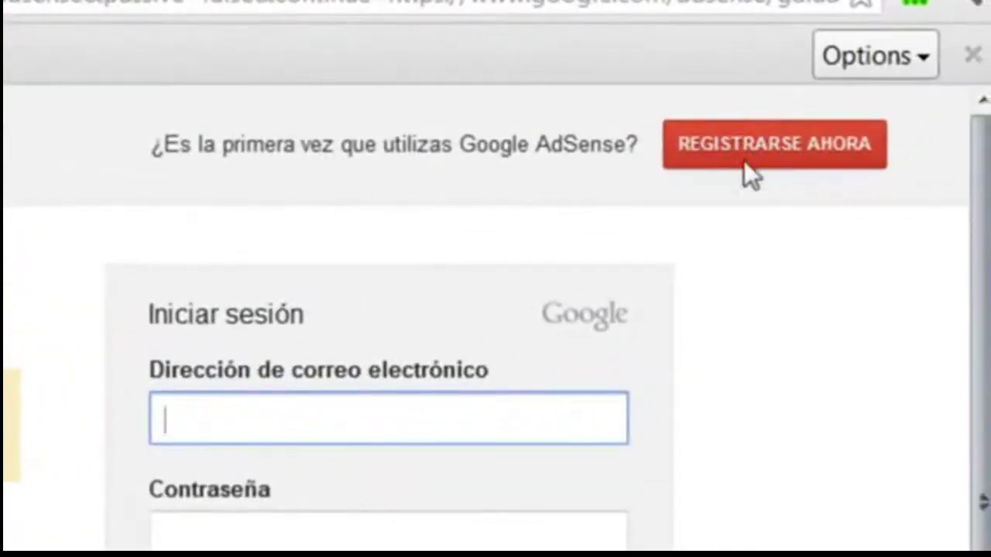
pyautogui.click(778, 136)
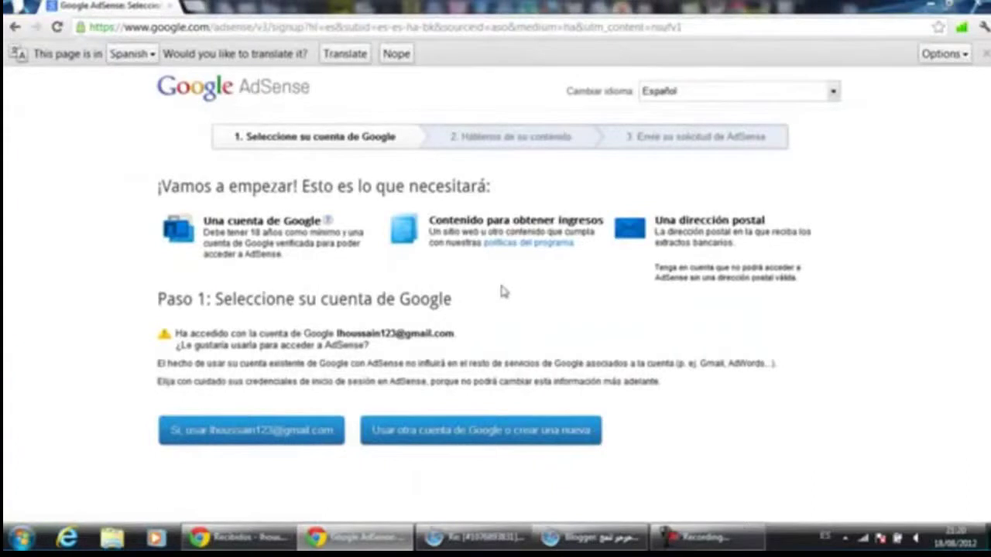
# Switch the sign-up page language to Arabic and continue with the Google account that is already signed in
pyautogui.click(832, 90)
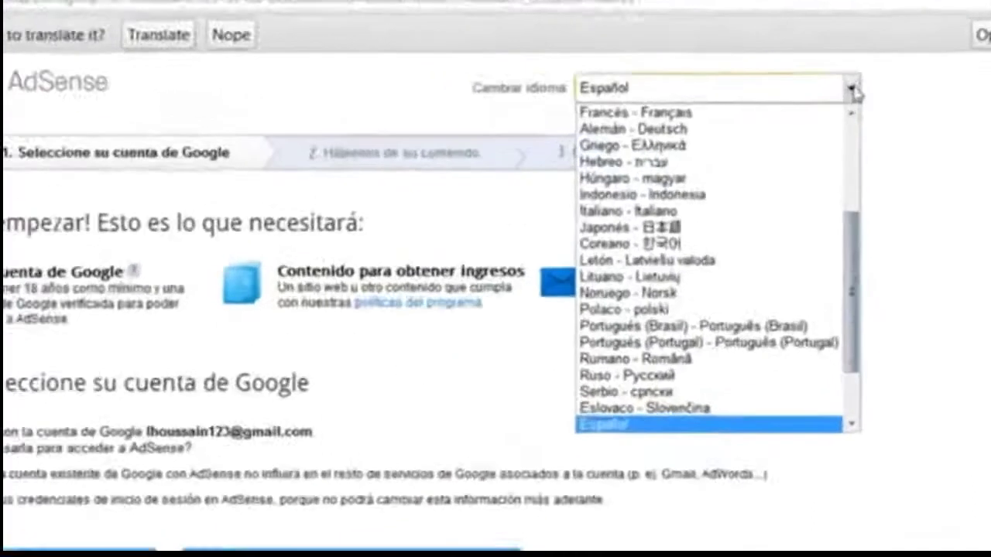
pyautogui.scroll(4, 758, 234)
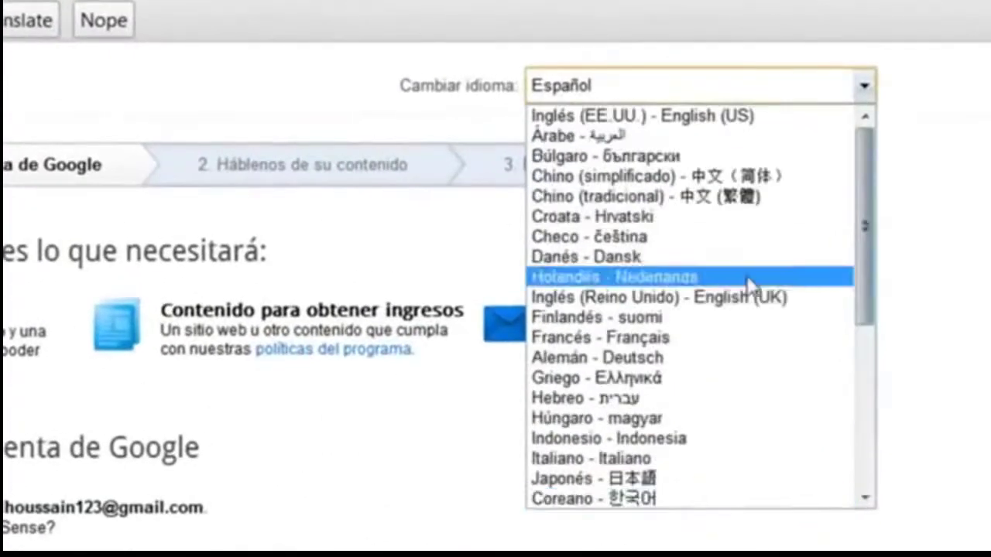
pyautogui.click(590, 139)
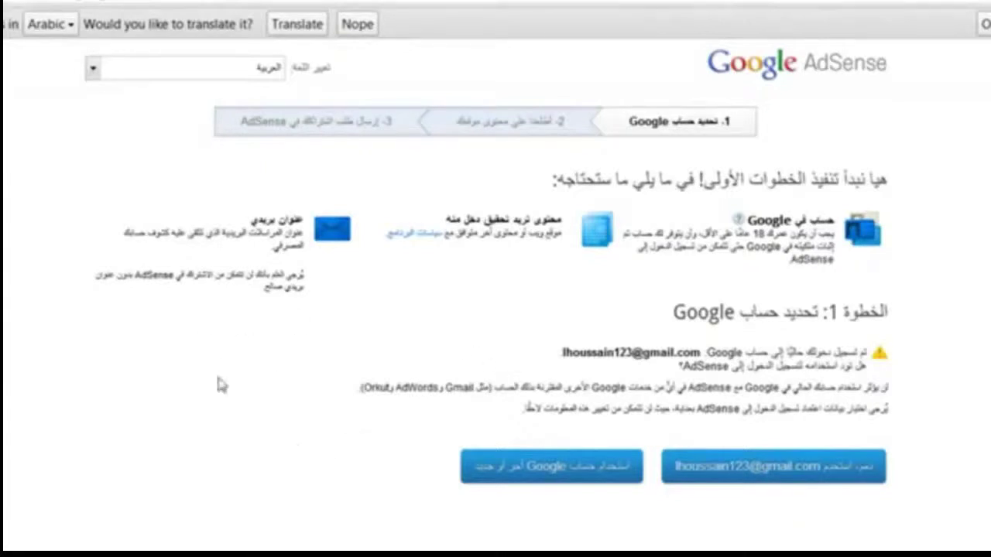
pyautogui.click(789, 483)
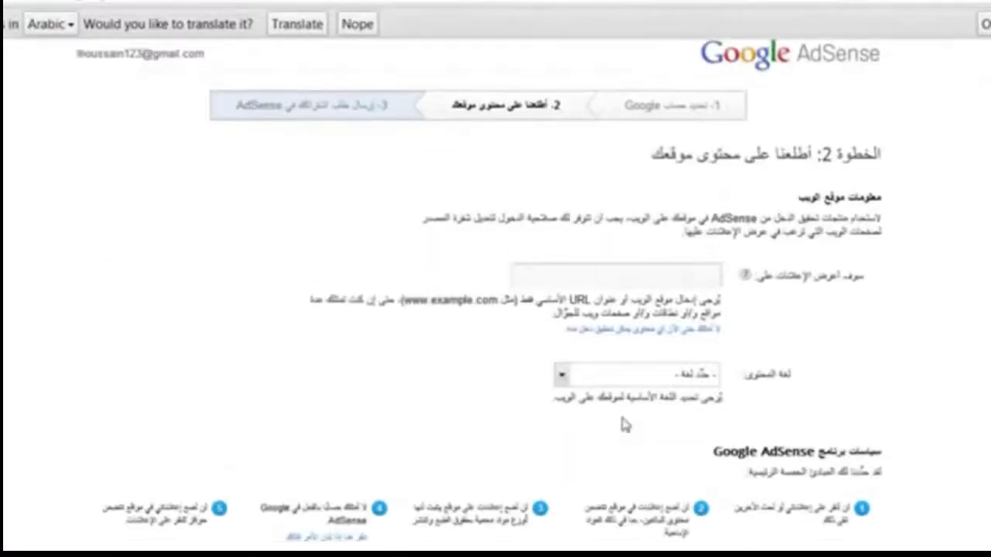
pyautogui.scroll(-2, 955, 323)
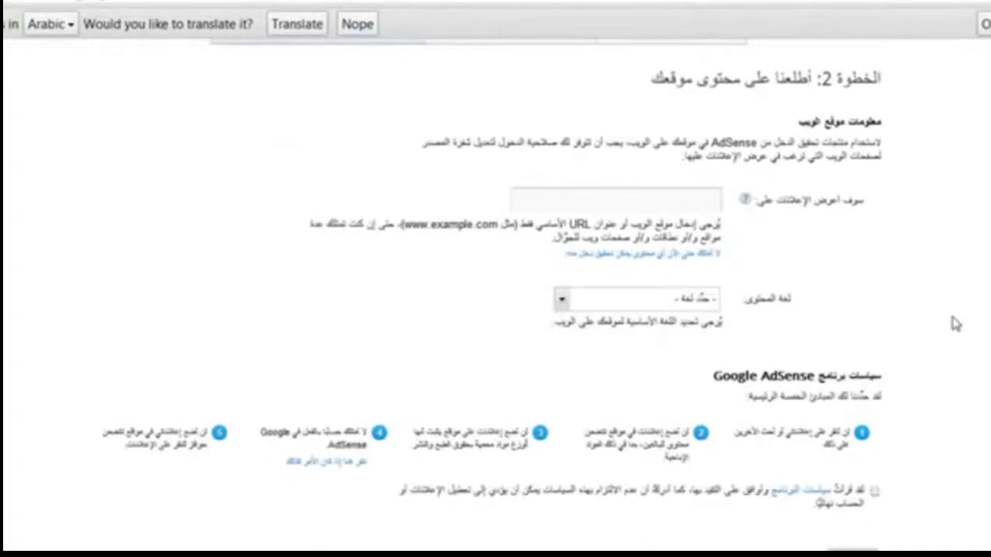
pyautogui.moveTo(860, 200); pyautogui.dragTo(755, 201)
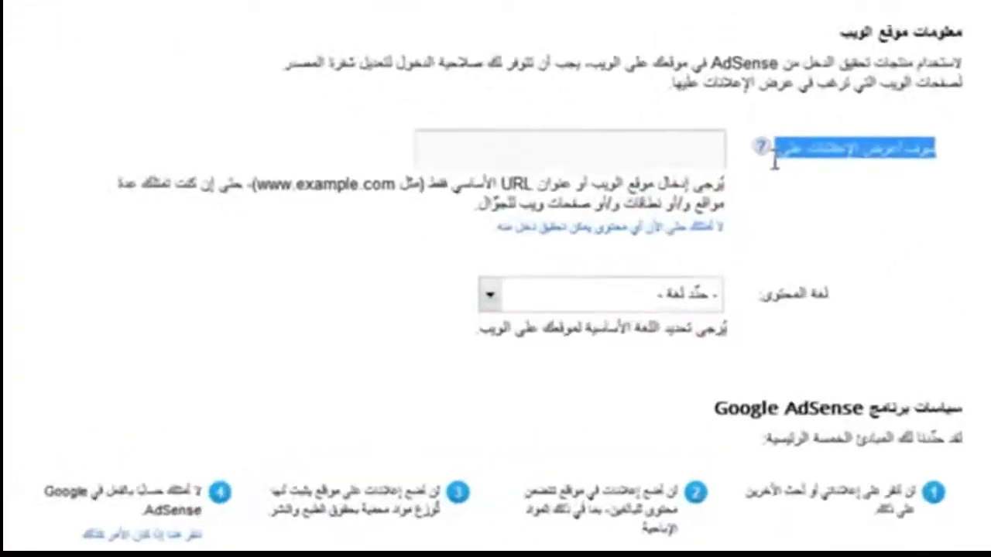
pyautogui.click(896, 193)
pyautogui.click(631, 133)
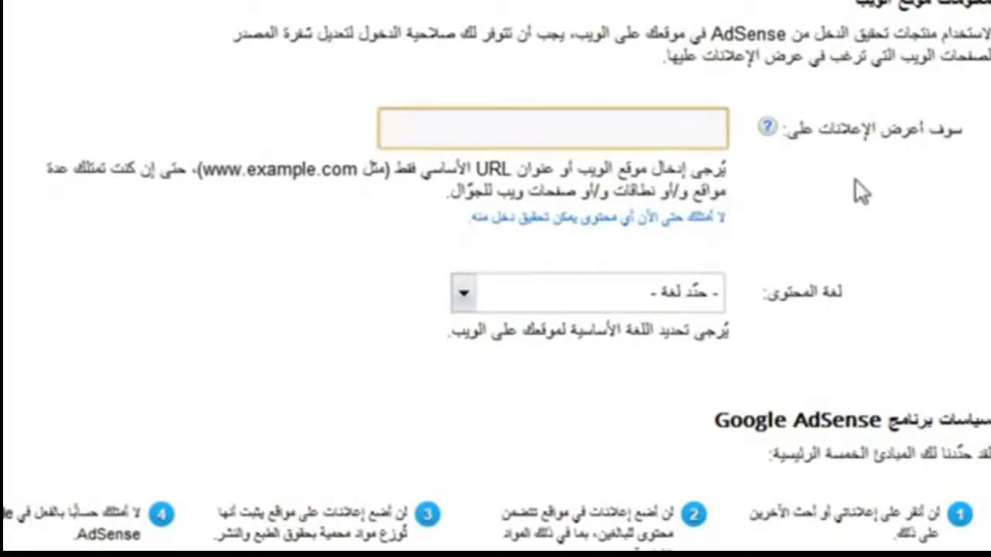
pyautogui.write('www.igl')
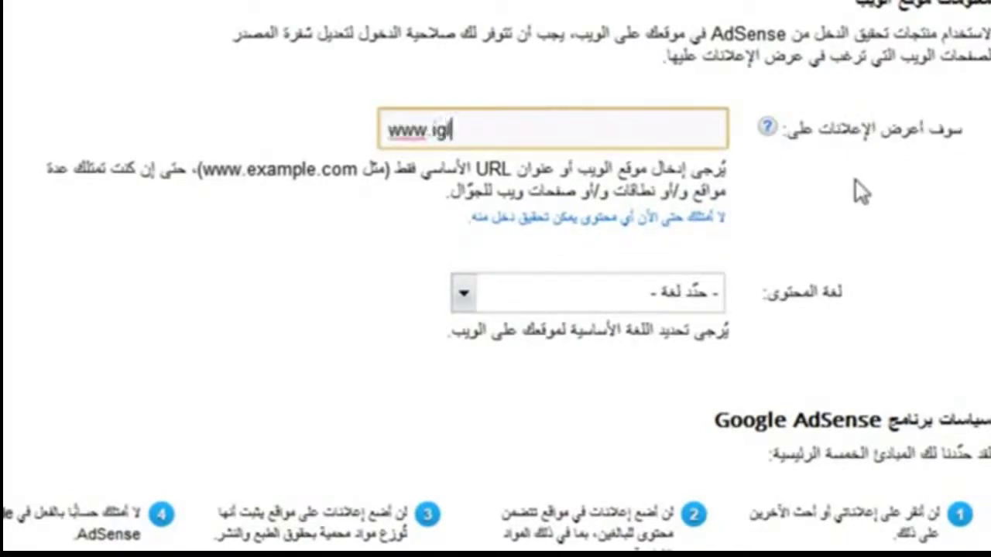
pyautogui.write('i5.co')
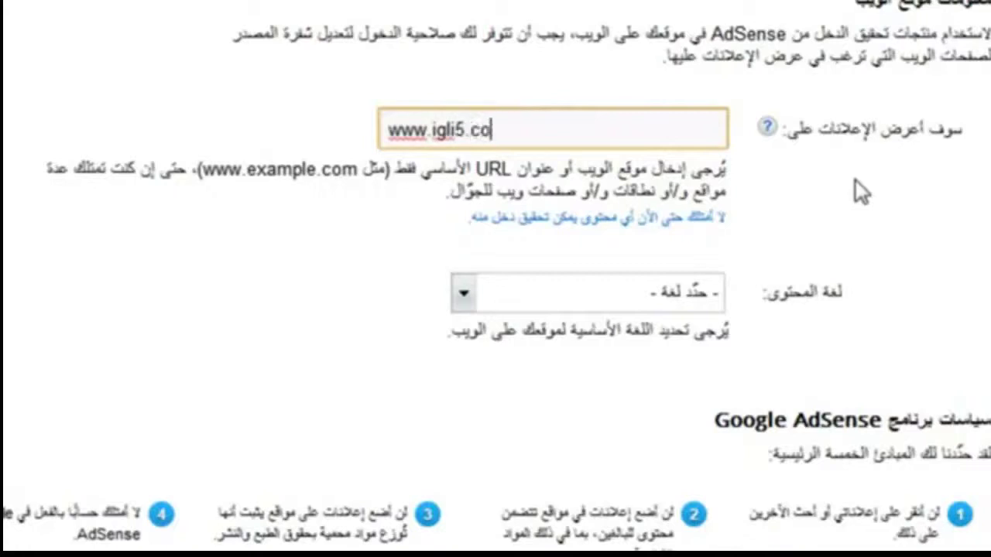
pyautogui.write('m')
pyautogui.moveTo(507, 129); pyautogui.dragTo(372, 136)
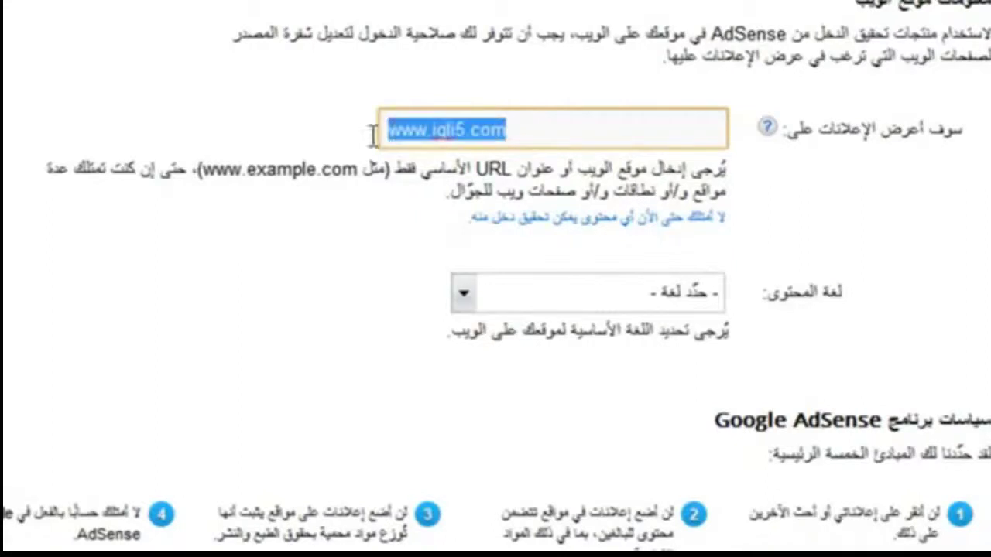
pyautogui.click(566, 129)
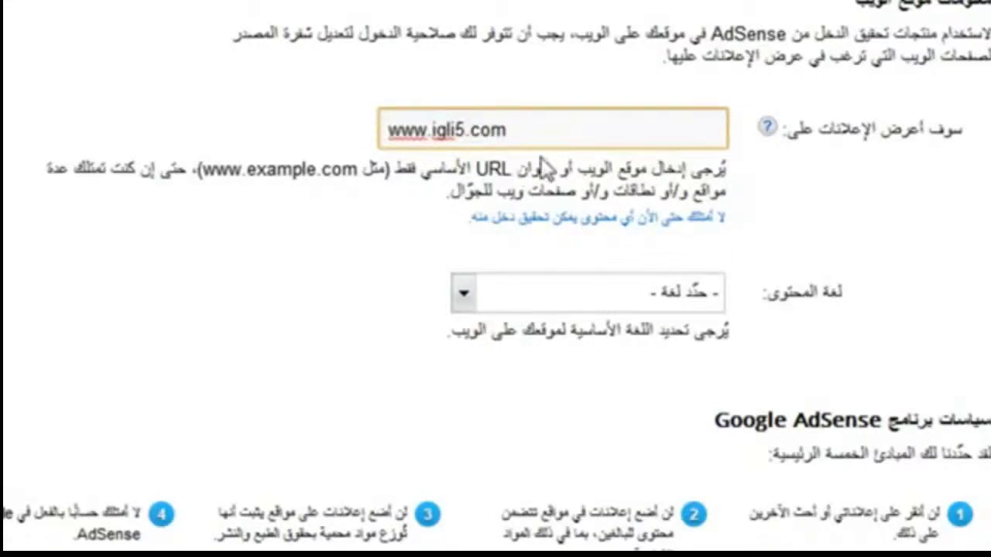
pyautogui.moveTo(537, 124); pyautogui.dragTo(363, 147)
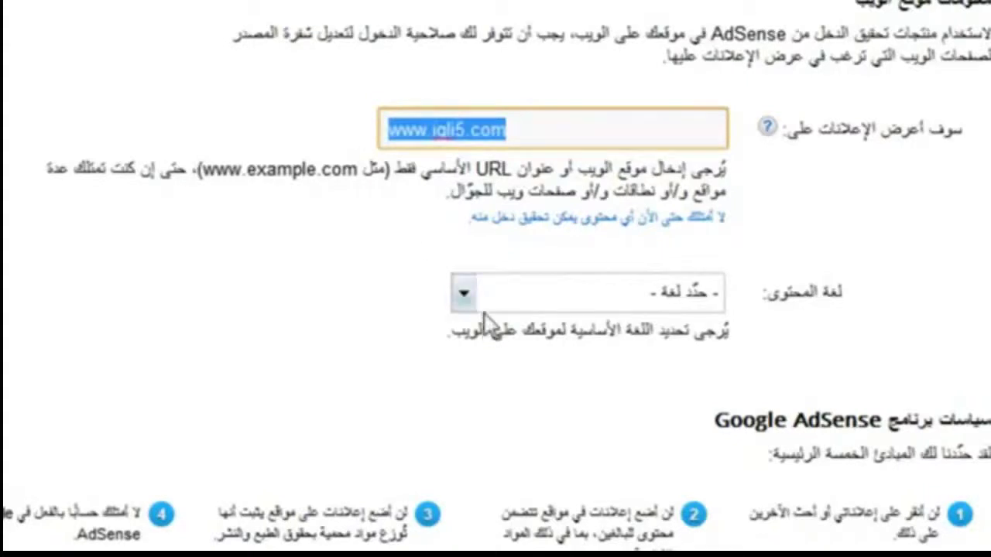
pyautogui.click(463, 294)
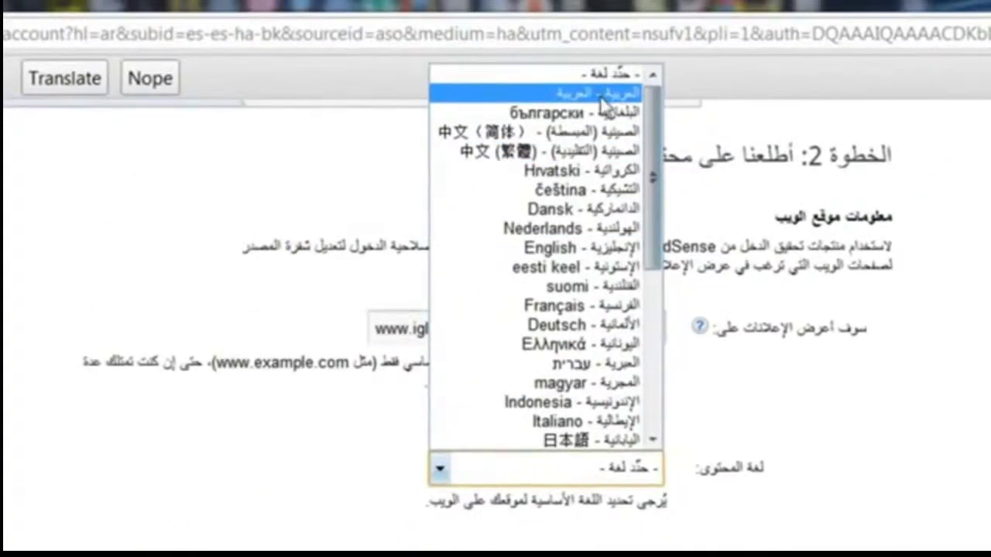
pyautogui.click(600, 94)
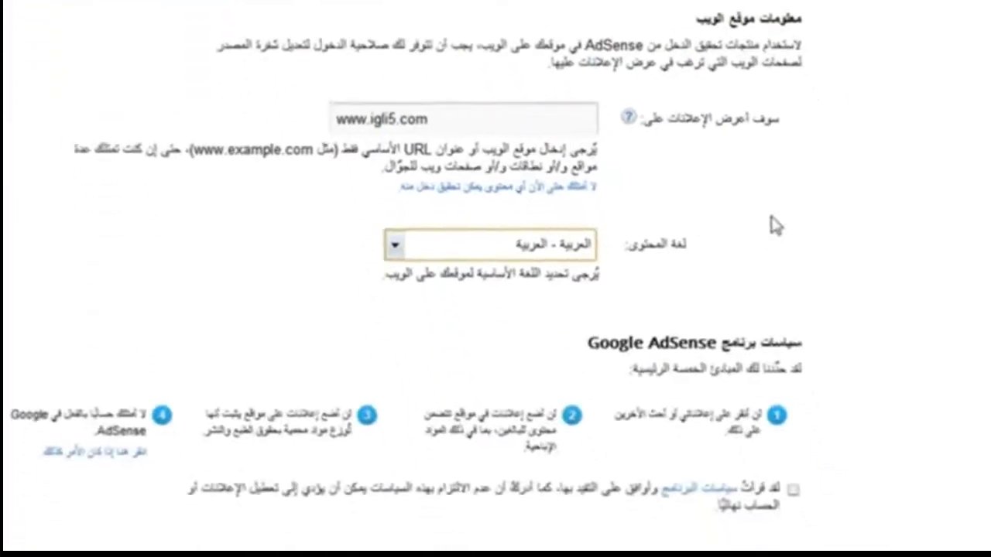
# Accept the AdSense program policies and continue to the contact information form
pyautogui.scroll(-2, 774, 224)
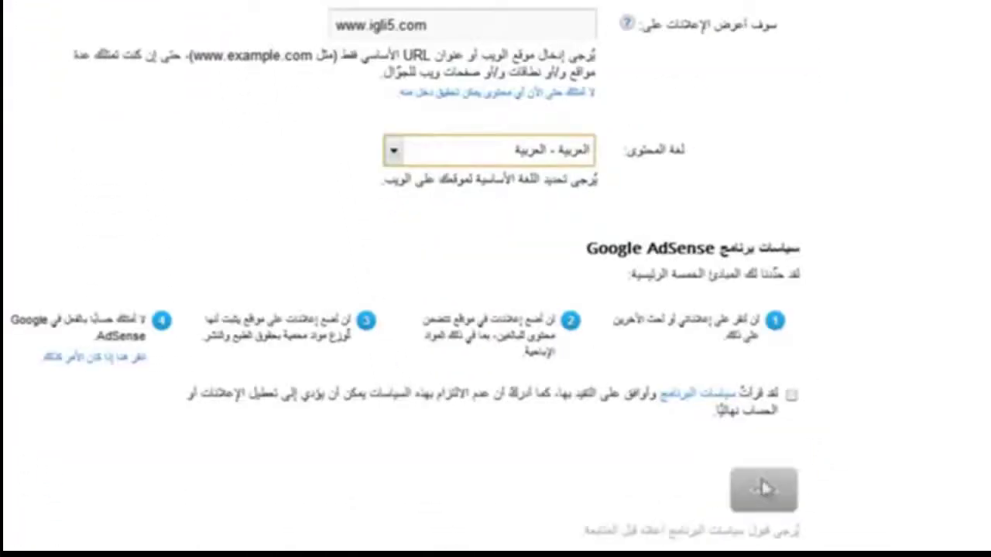
pyautogui.click(791, 396)
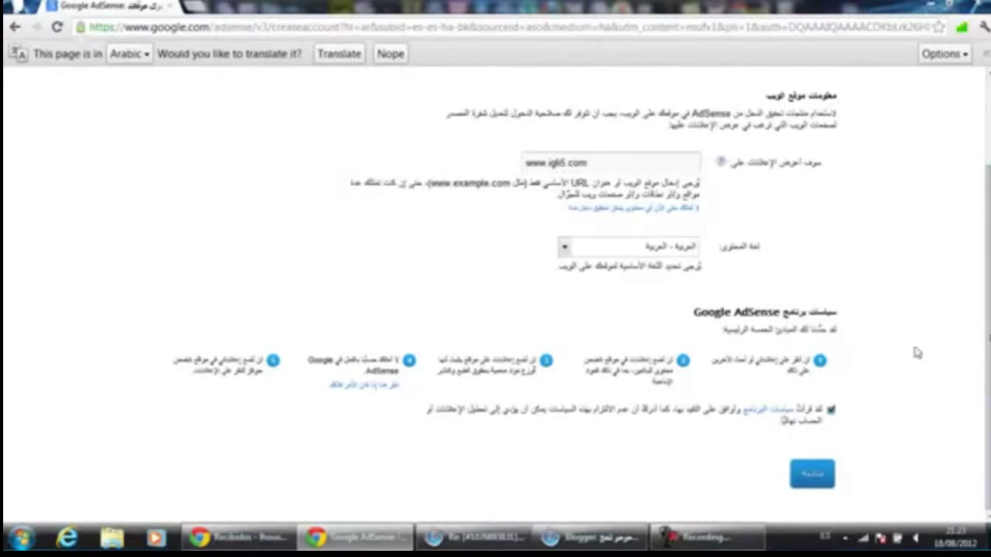
pyautogui.click(811, 475)
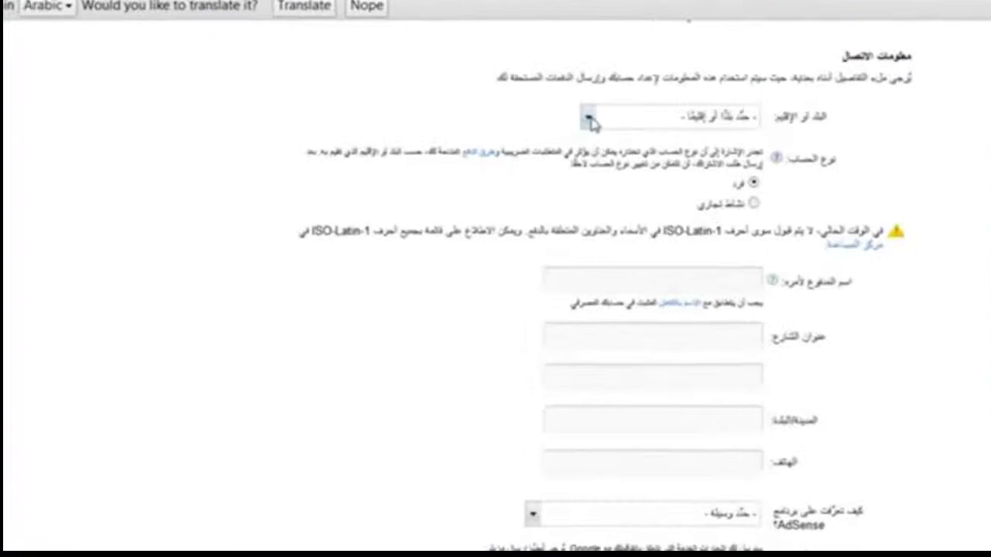
# Look through the country or territory choices in the contact information without selecting one
pyautogui.click(590, 120)
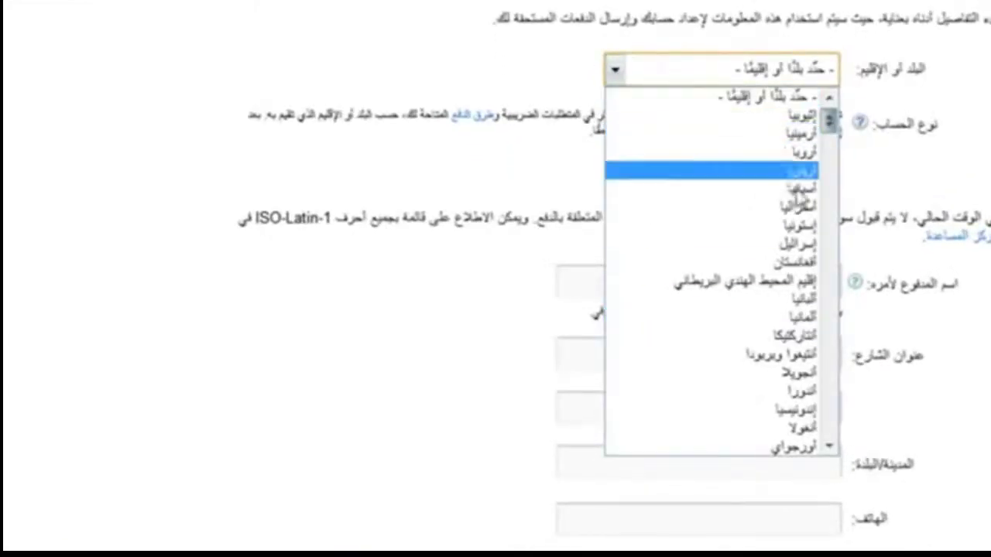
pyautogui.press('Escape')
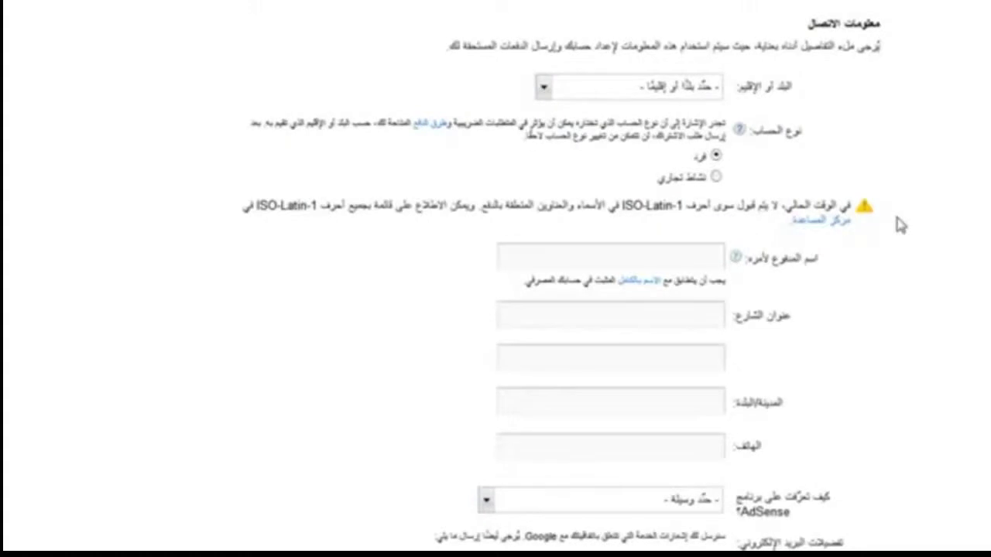
pyautogui.click(543, 88)
pyautogui.click(544, 89)
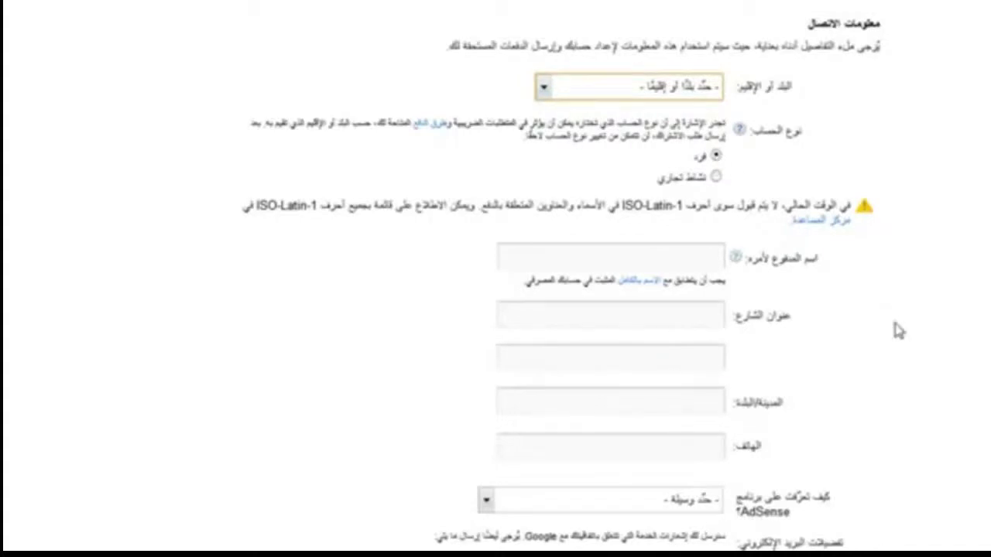
# Go through the payee name, street address, city and phone fields of the contact form without filling them in
pyautogui.scroll(-1, 890, 325)
pyautogui.click(680, 166)
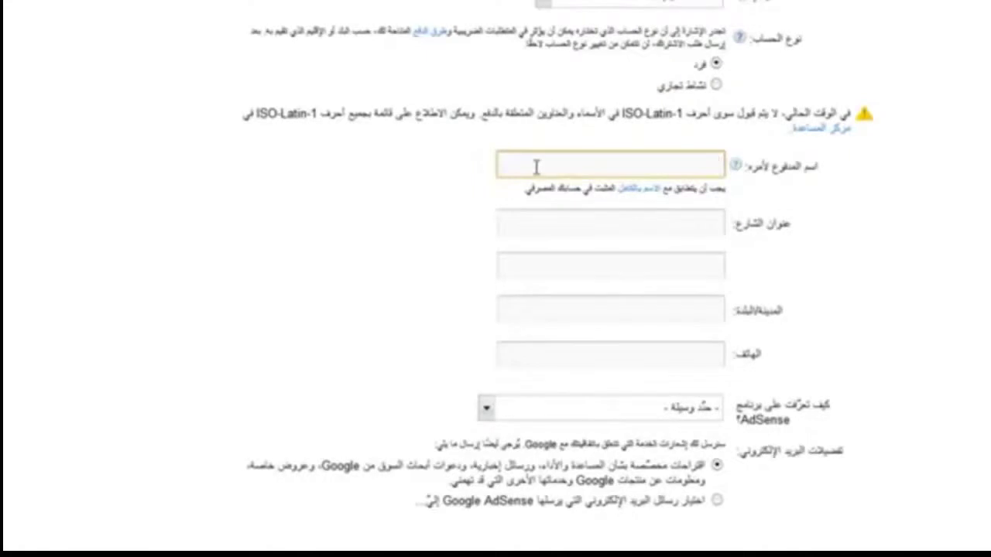
pyautogui.click(688, 226)
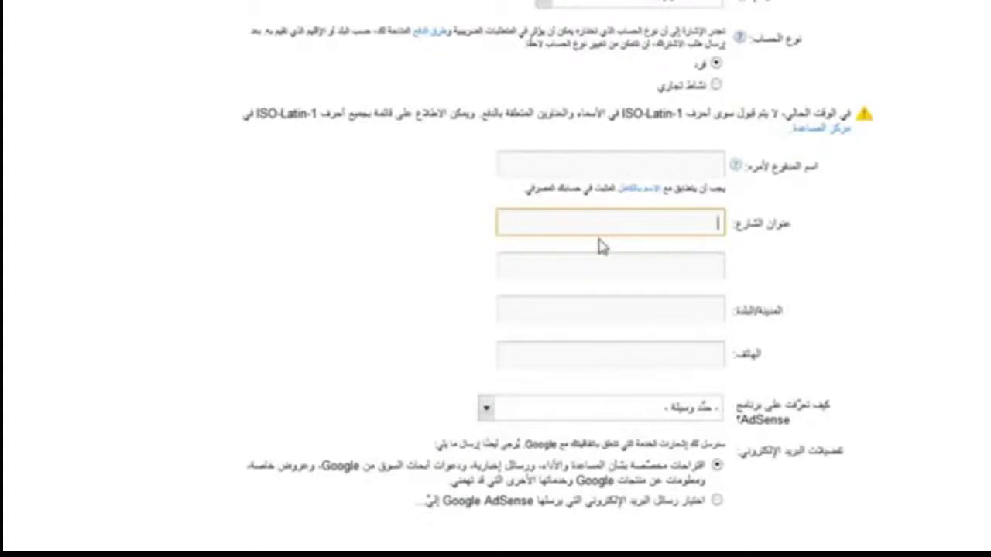
pyautogui.click(640, 276)
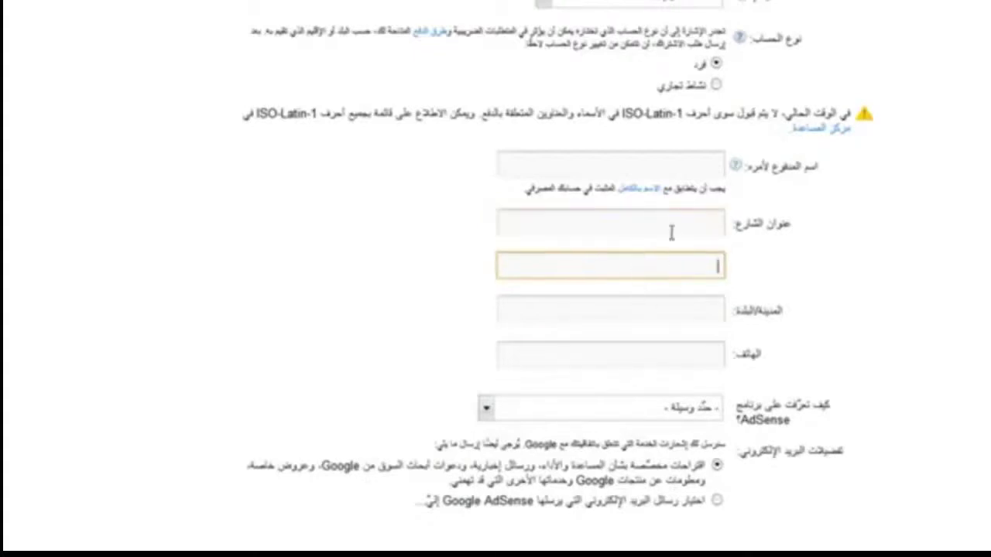
pyautogui.click(648, 227)
pyautogui.click(641, 263)
pyautogui.click(657, 315)
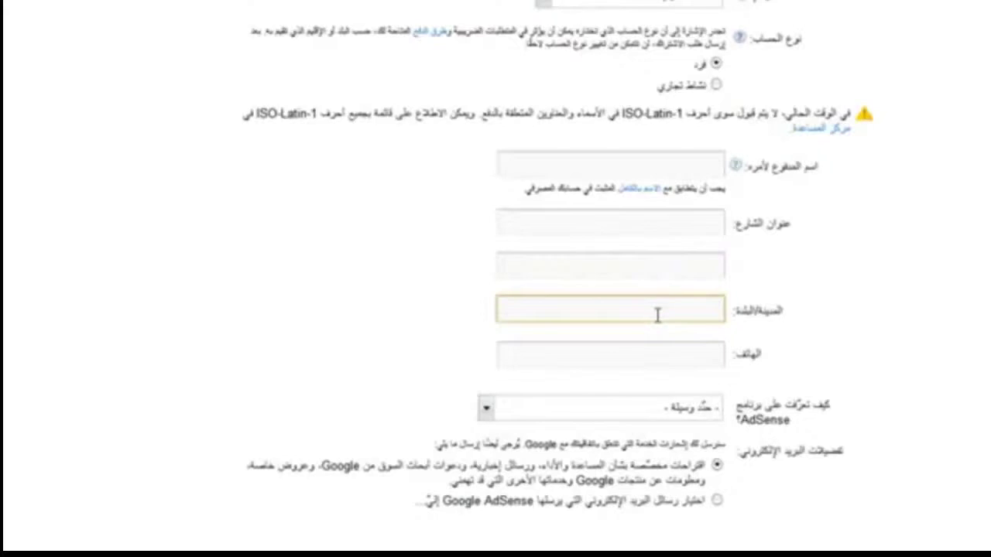
pyautogui.click(676, 363)
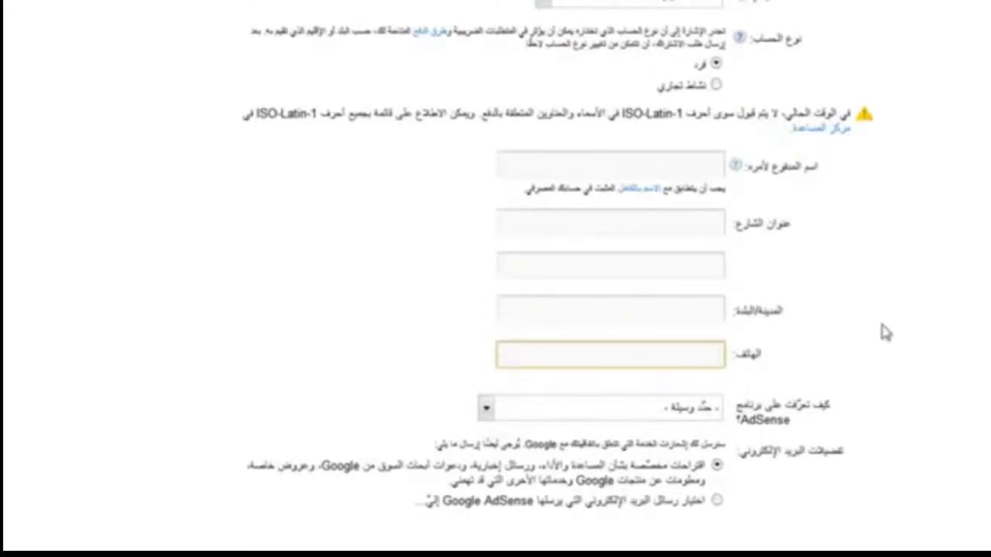
# Review the choices for how the applicant heard about AdSense without selecting one
pyautogui.scroll(-1, 883, 329)
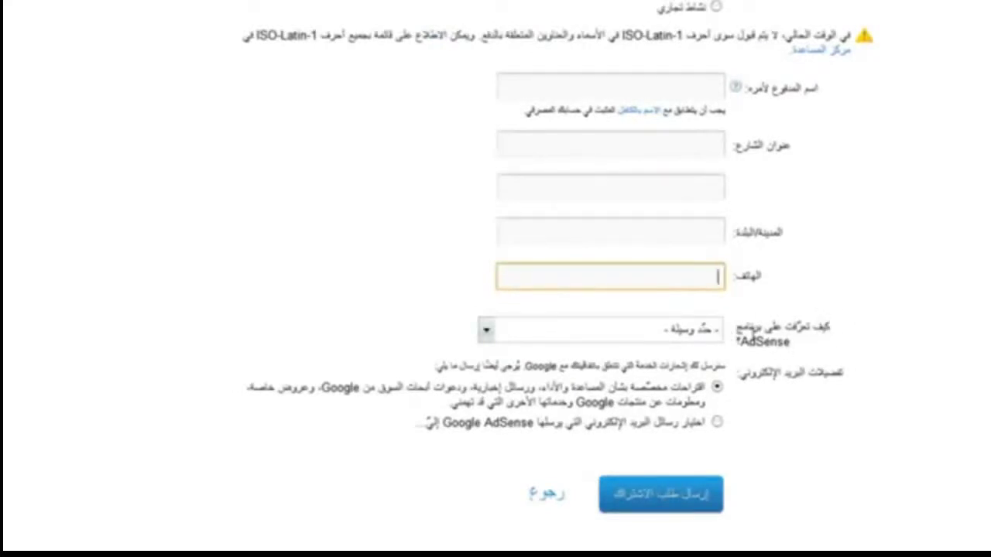
pyautogui.click(483, 334)
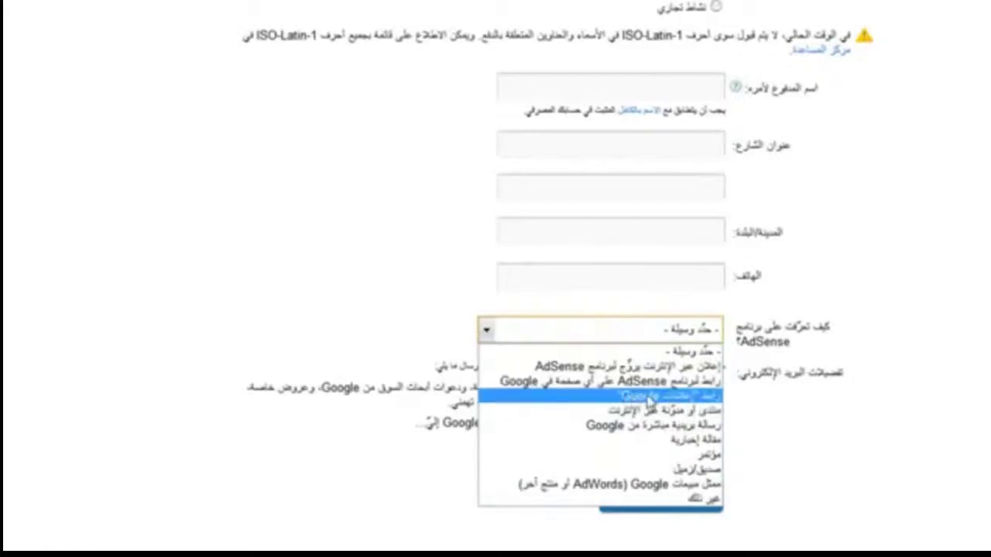
pyautogui.click(938, 325)
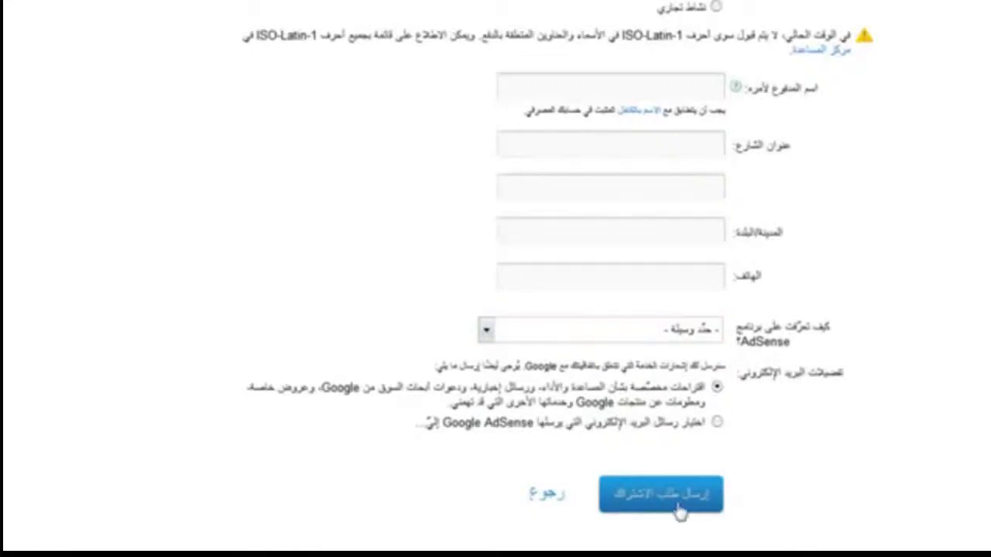
# Review the individually selectable AdSense e-mail types, keeping the option to receive all suggestions, newsletters, research invitations and offers selected
pyautogui.click(717, 422)
pyautogui.scroll(-2, 701, 457)
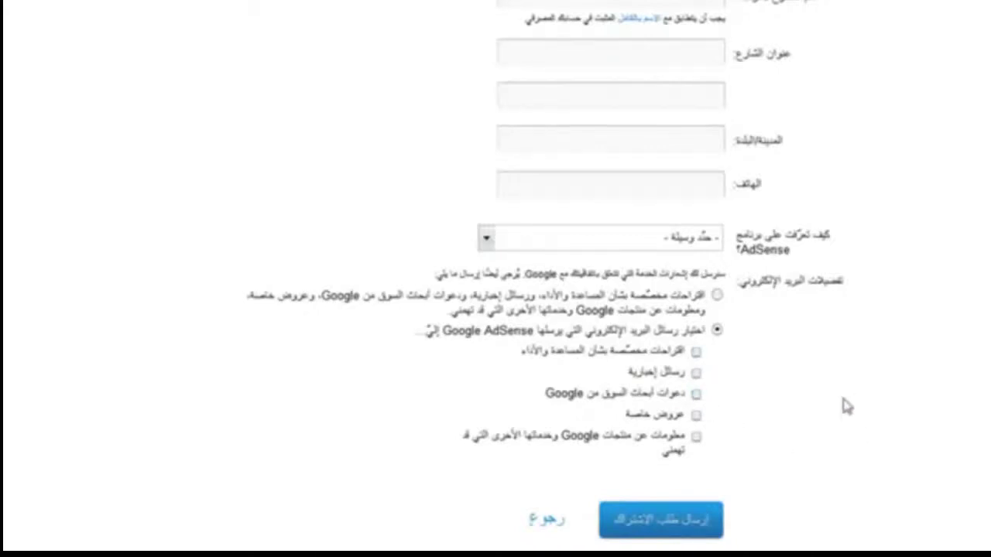
pyautogui.click(717, 297)
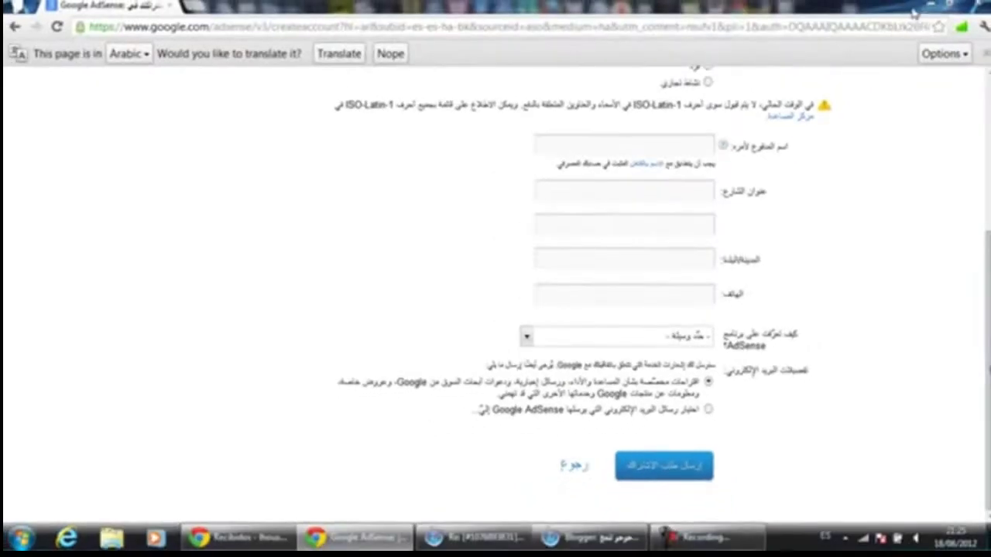
# Minimize the sign-up form, switch to Gmail in Safari and read the AdSense support welcome message about the partial application review
pyautogui.click(925, 6)
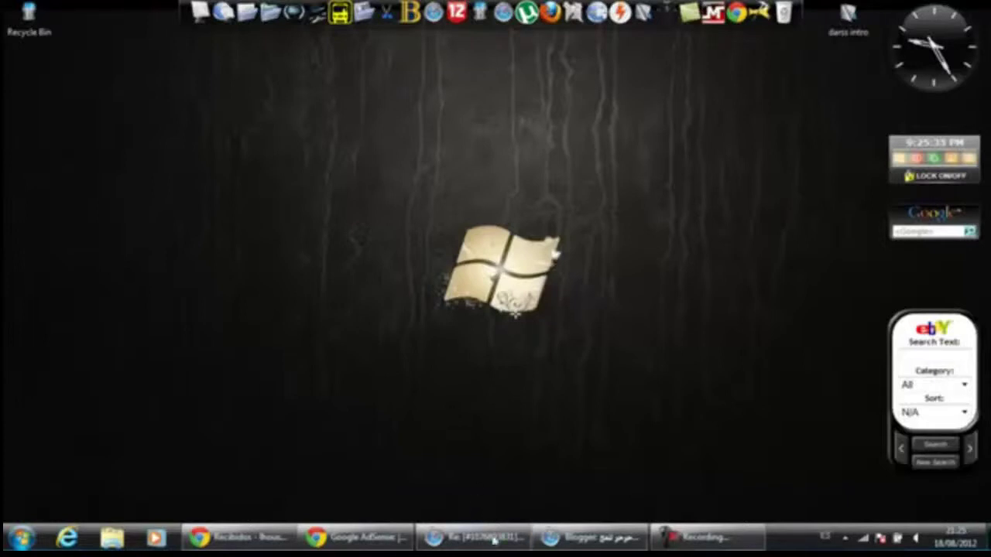
pyautogui.click(468, 536)
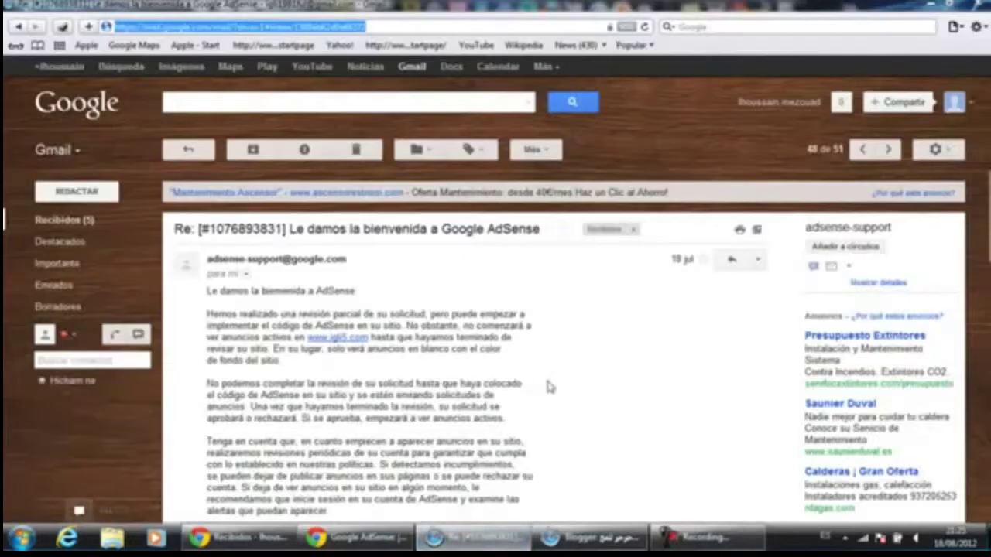
pyautogui.scroll(-1, 547, 387)
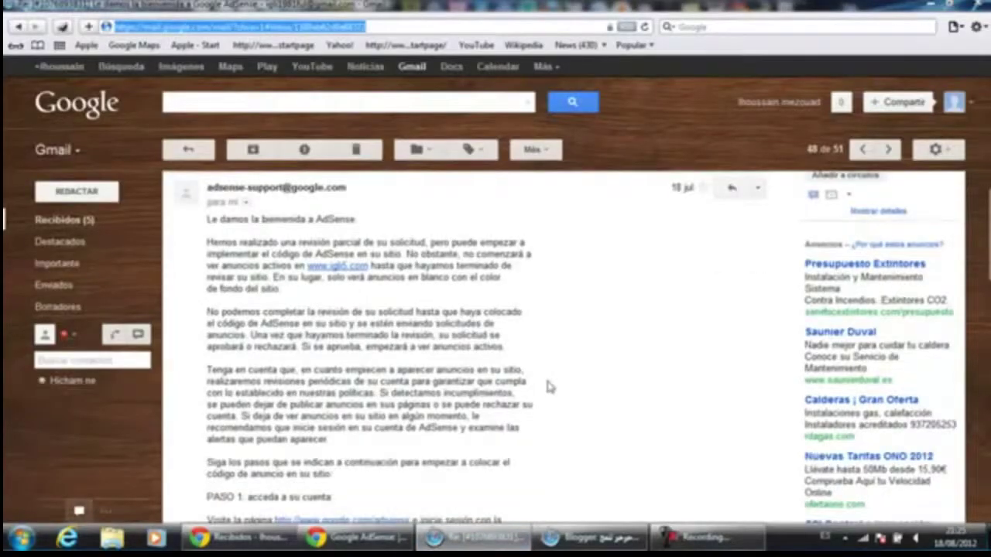
pyautogui.scroll(1, 548, 387)
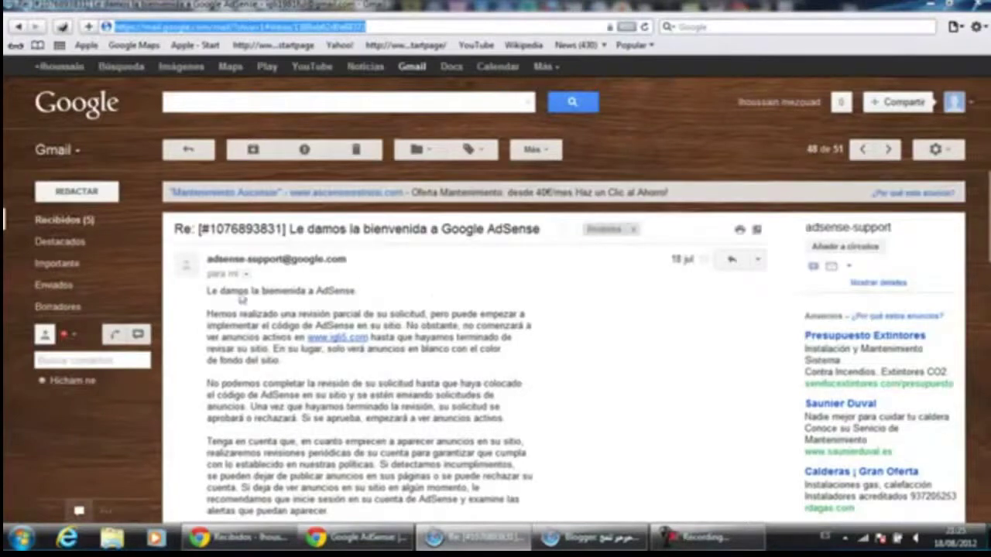
pyautogui.scroll(-1, 430, 379)
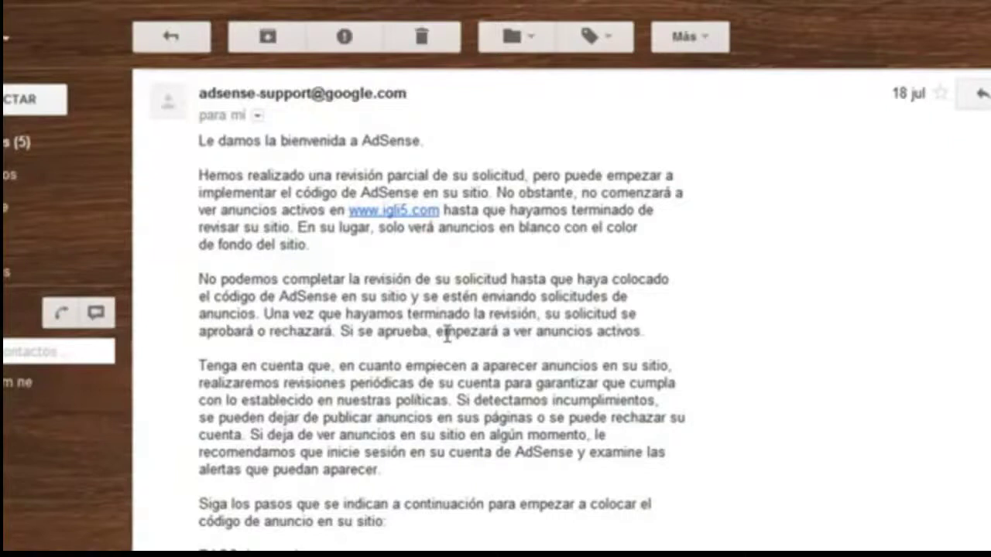
# Open the google.com/adsense link under PASO 1 of the welcome message and maximize its new browser window
pyautogui.scroll(-2, 467, 334)
pyautogui.scroll(2, 472, 340)
pyautogui.scroll(-4, 358, 355)
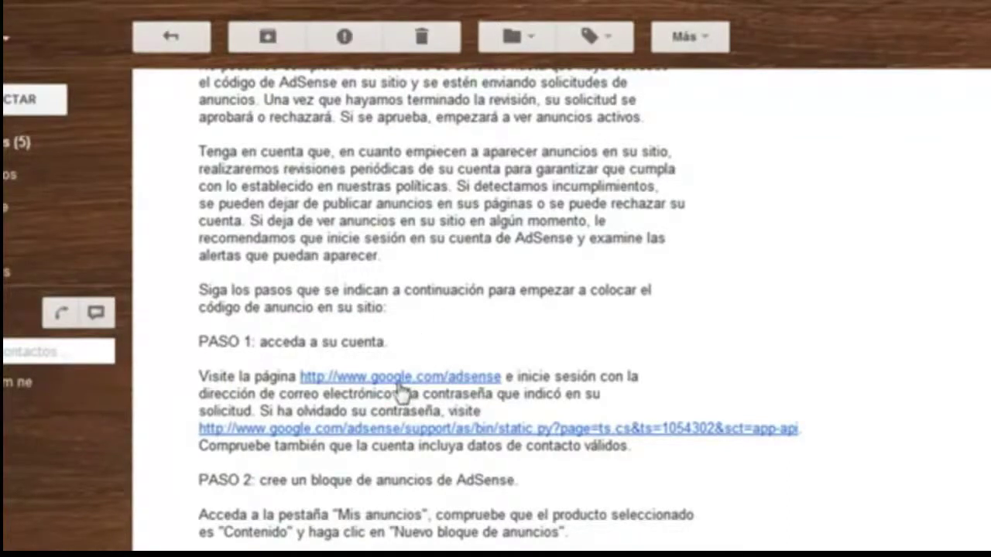
pyautogui.click(401, 383)
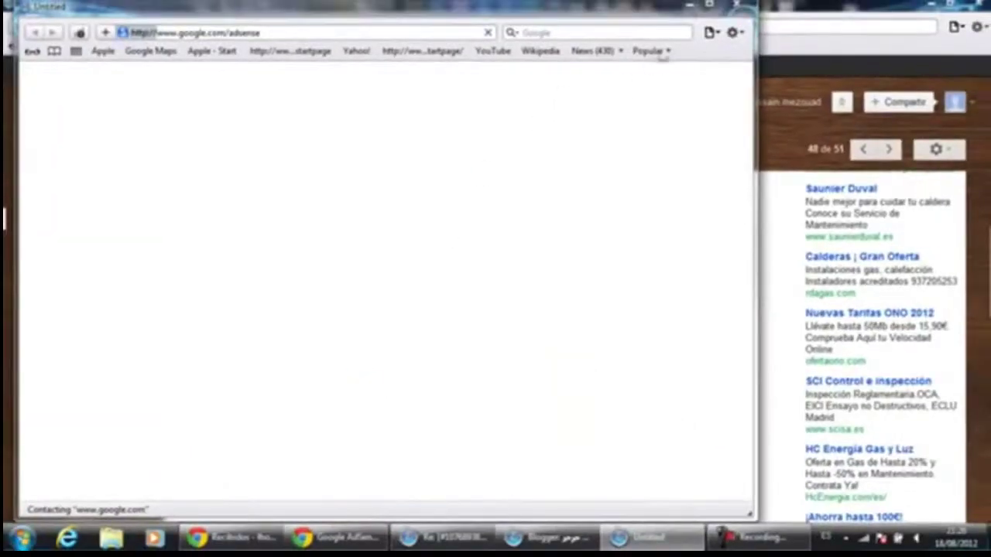
pyautogui.doubleClick(709, 10)
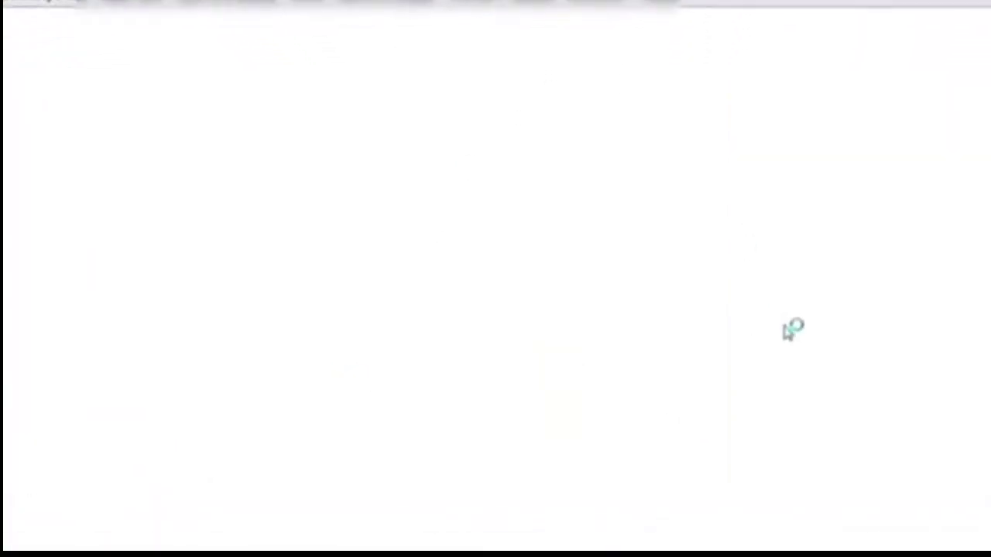